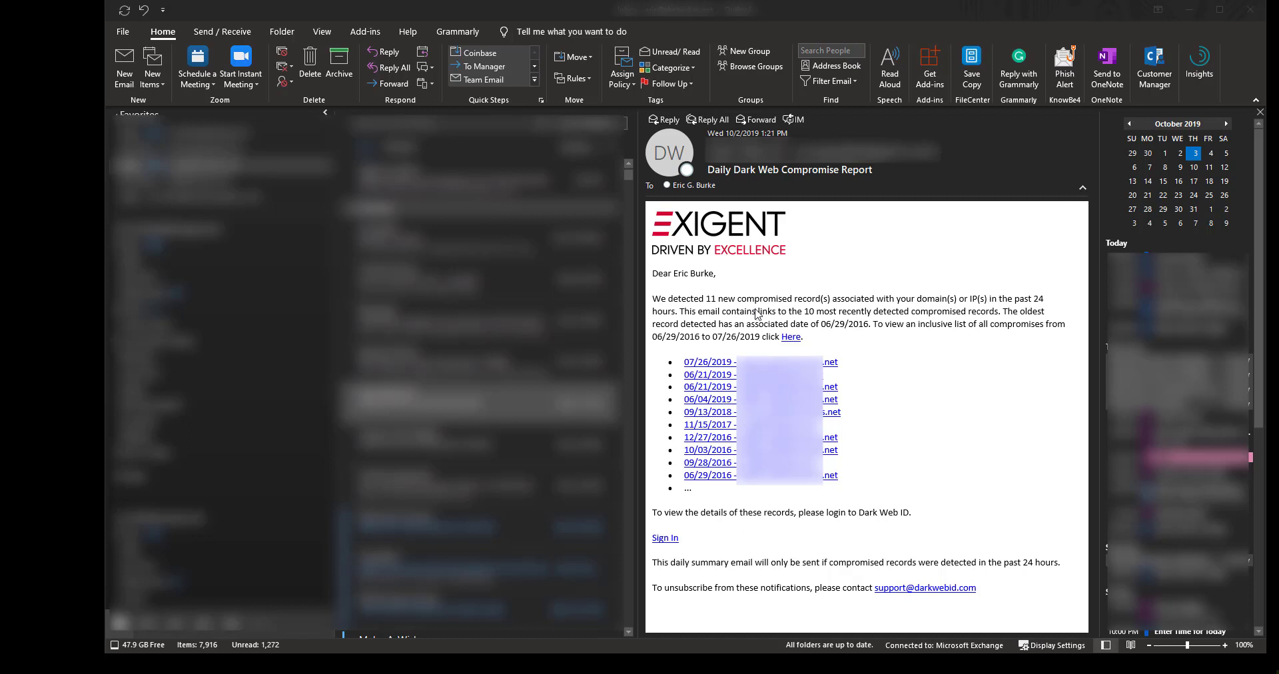
# - Sign in to Dark Web ID with the saved account, accepting cookies, and enter the Authy token
pyautogui.click(664, 538)
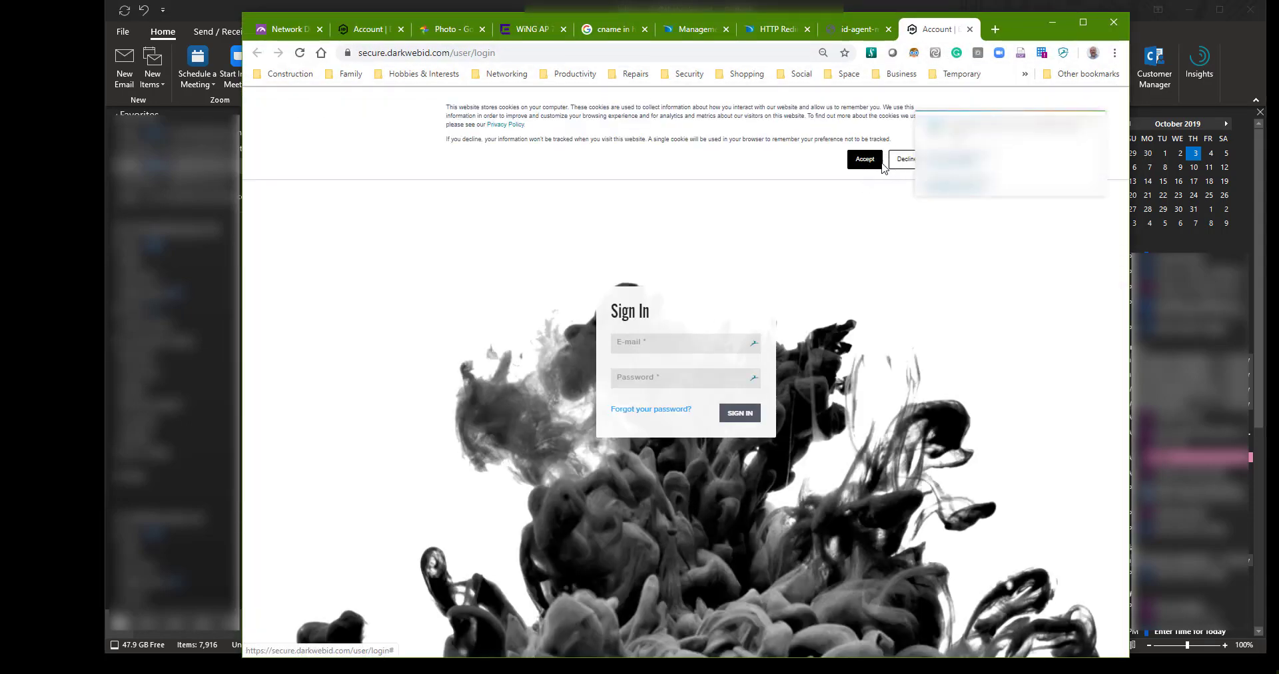
pyautogui.click(873, 162)
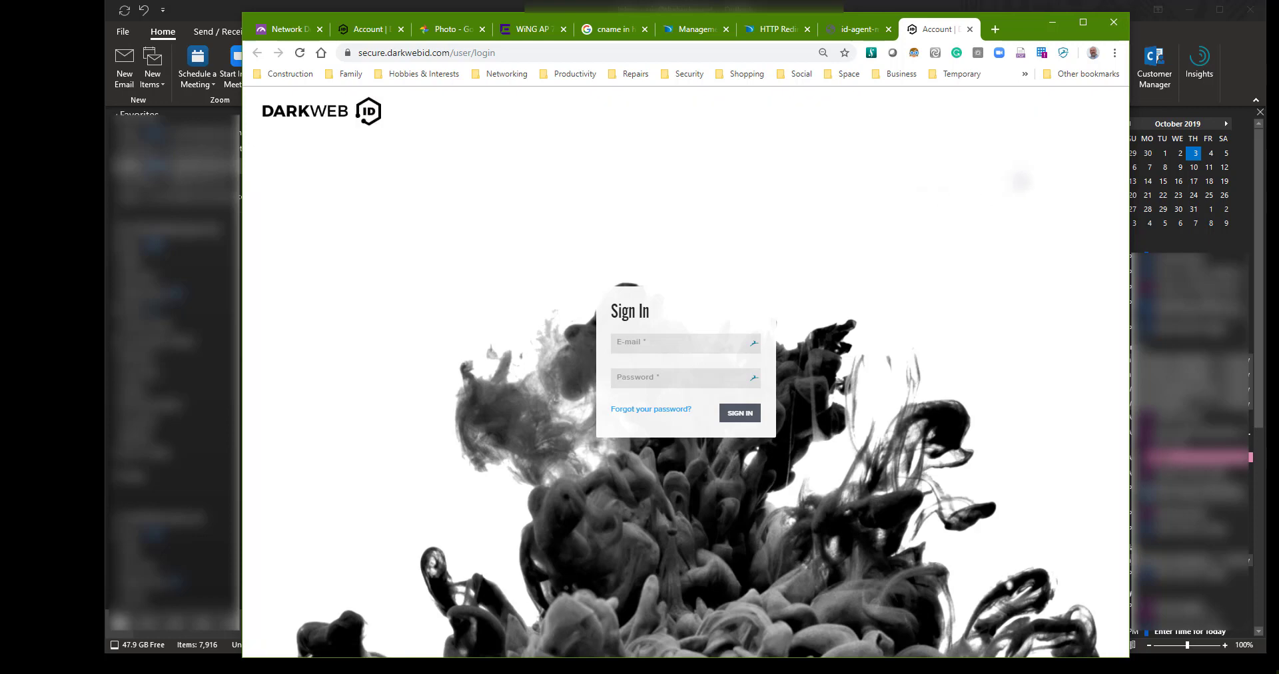
pyautogui.click(672, 336)
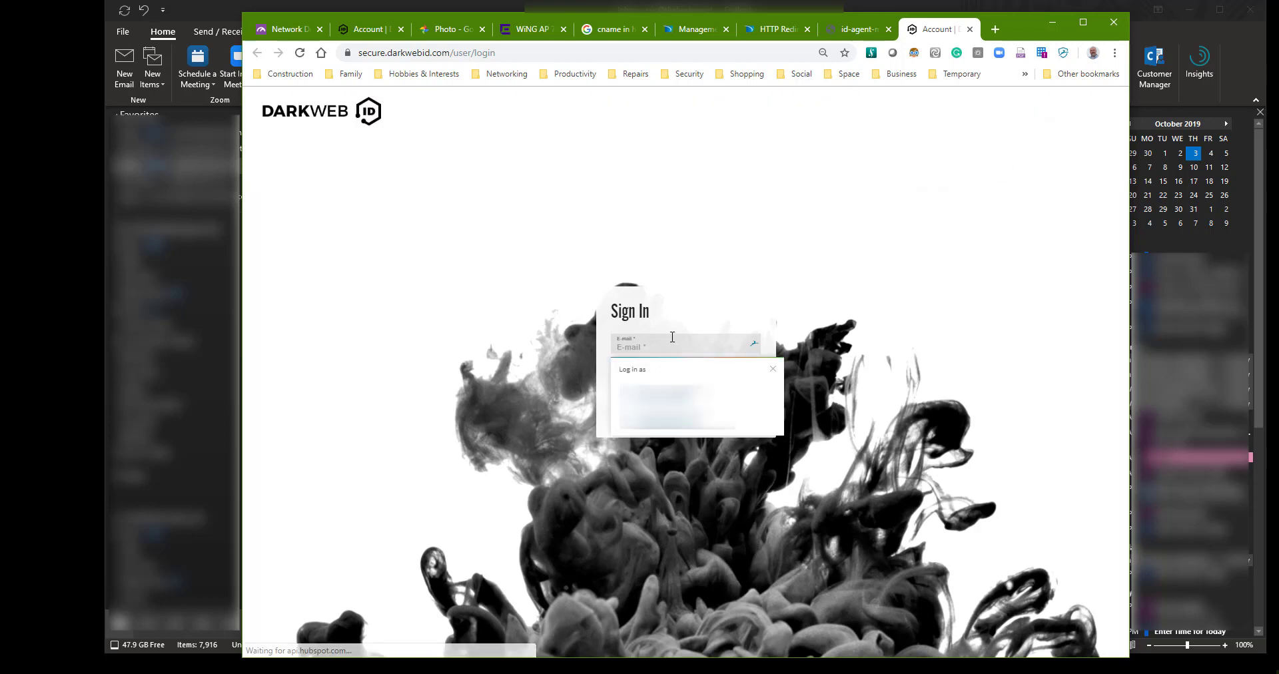
pyautogui.click(693, 403)
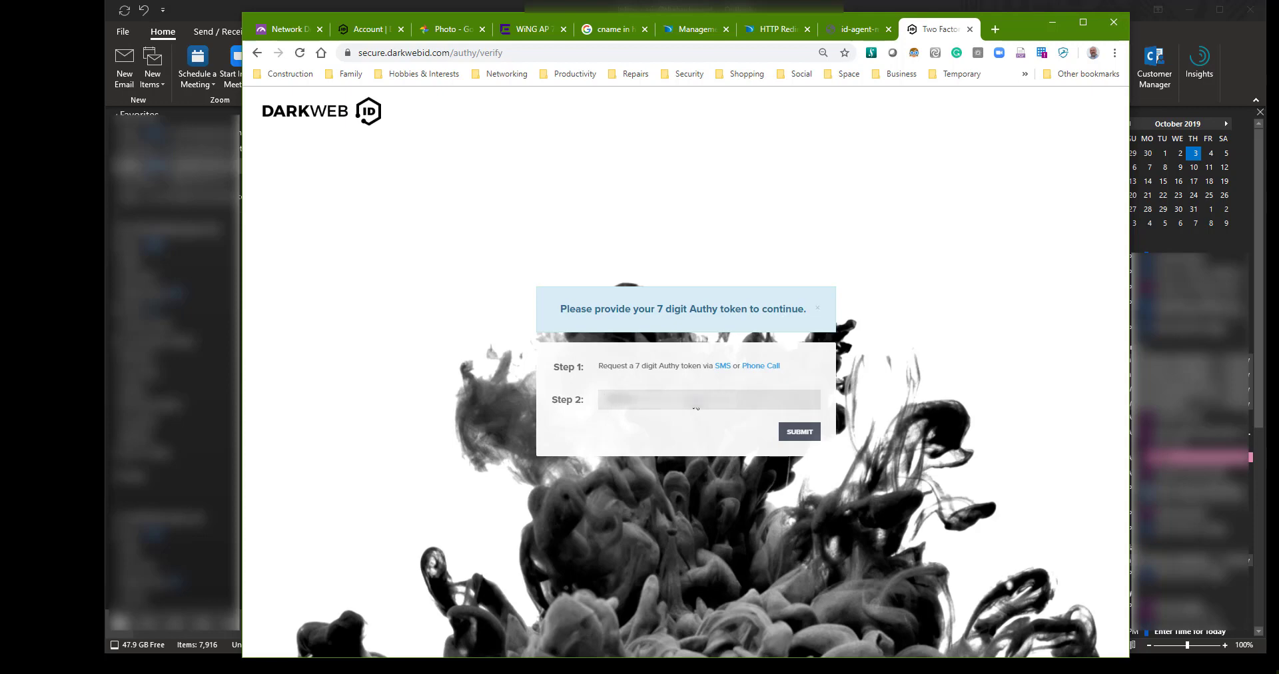
pyautogui.write('12')
# - Submit the Authy token, dismiss the Kaseya BMS announcement, and go to the compromises list
pyautogui.click(800, 433)
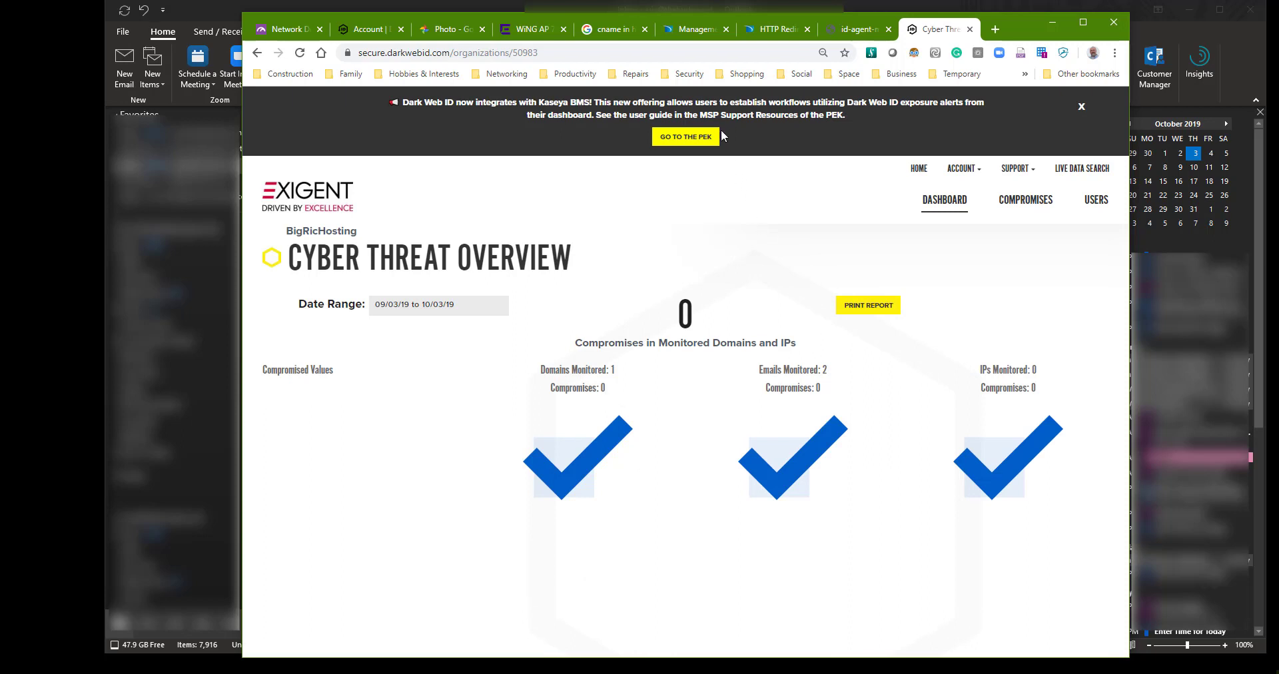
pyautogui.click(1079, 107)
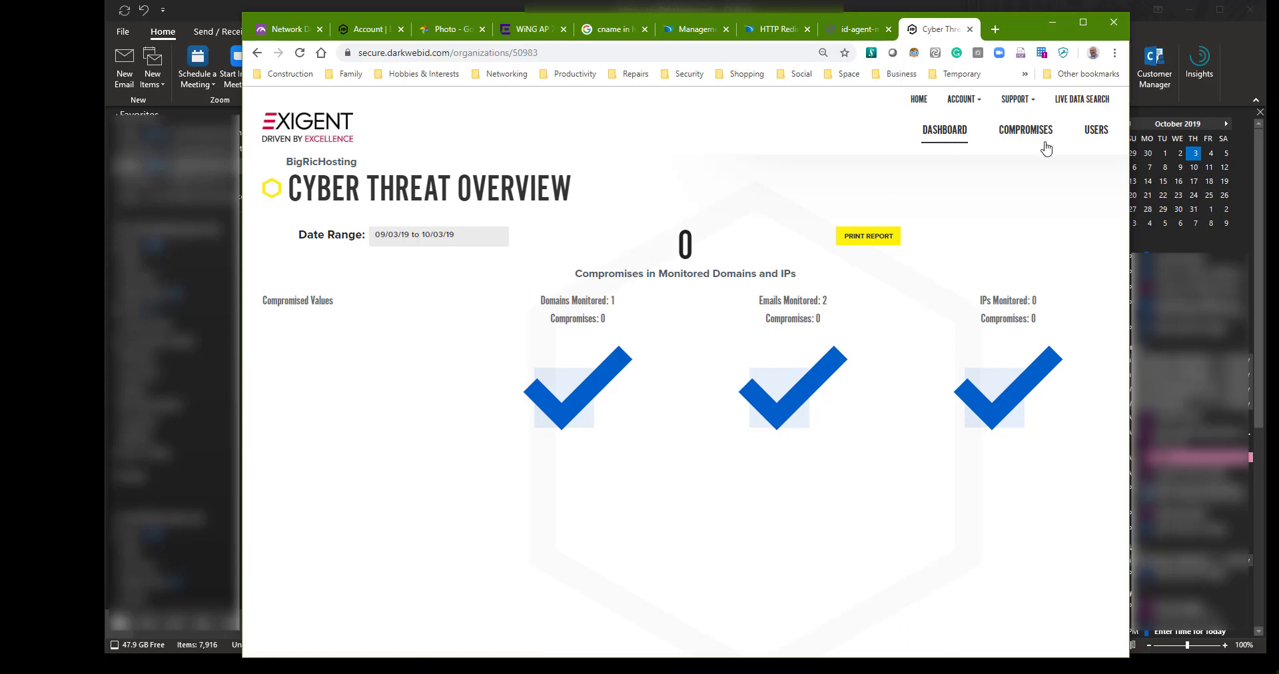
pyautogui.click(1026, 131)
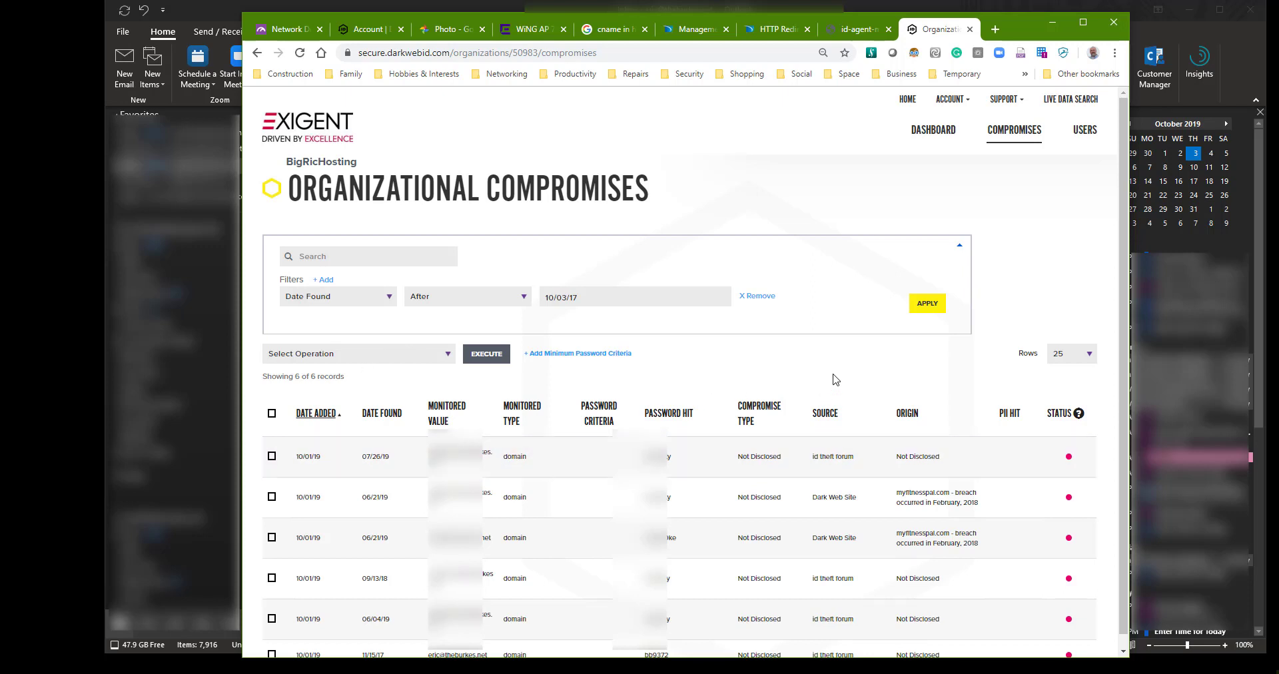
# - Scroll the BigRicHosting compromises list and view the STATUS legend
pyautogui.scroll(-1, 849, 381)
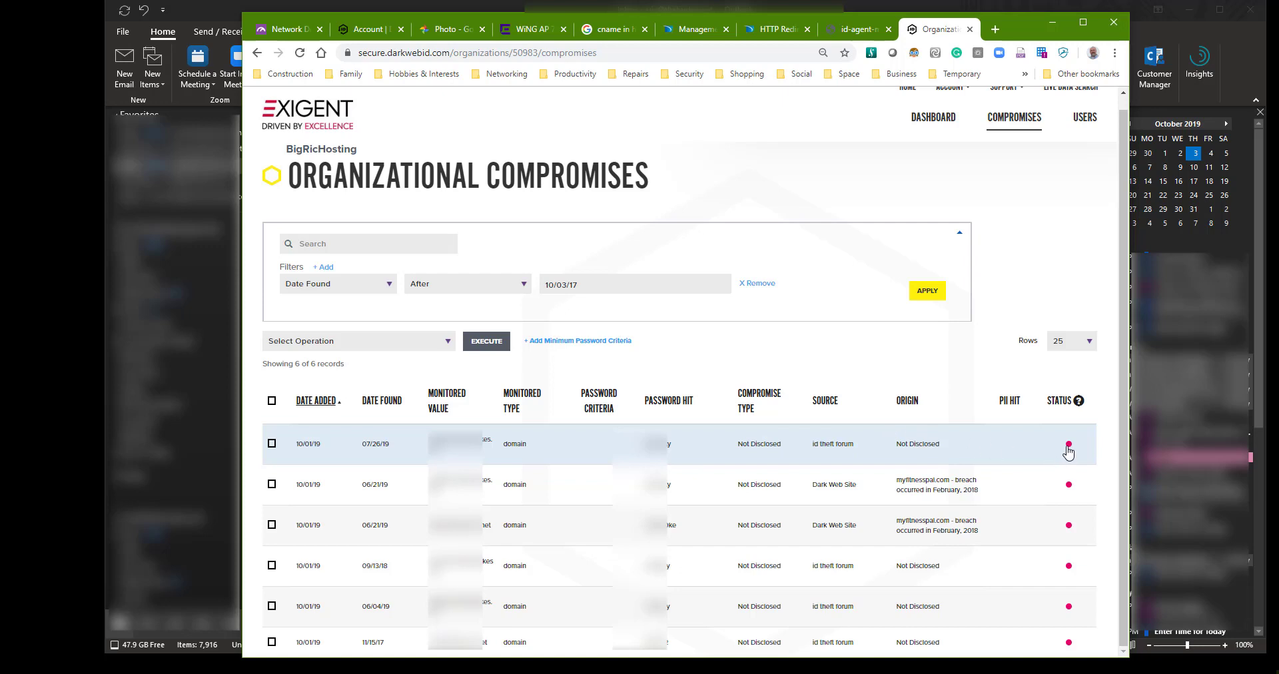
pyautogui.moveTo(1080, 404)
# - Set the 07/26/19 record to In Progress with the note 'Contacted user, awaiting response'
pyautogui.click(590, 444)
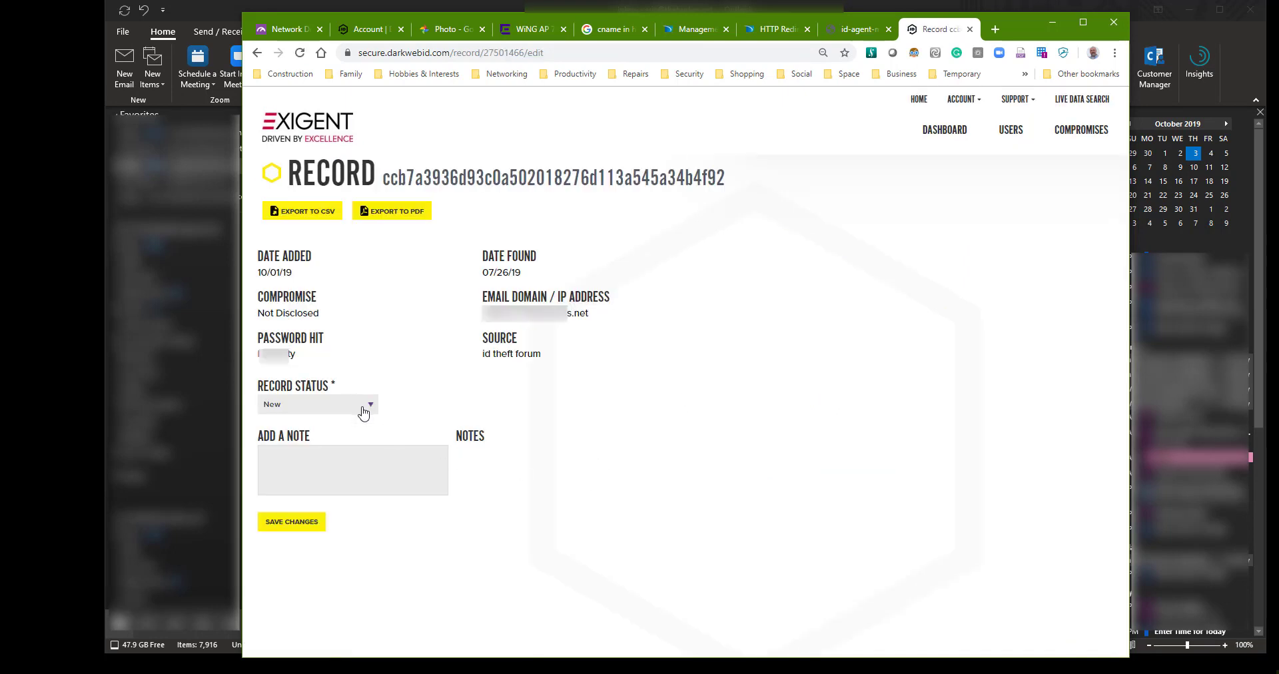
pyautogui.click(363, 411)
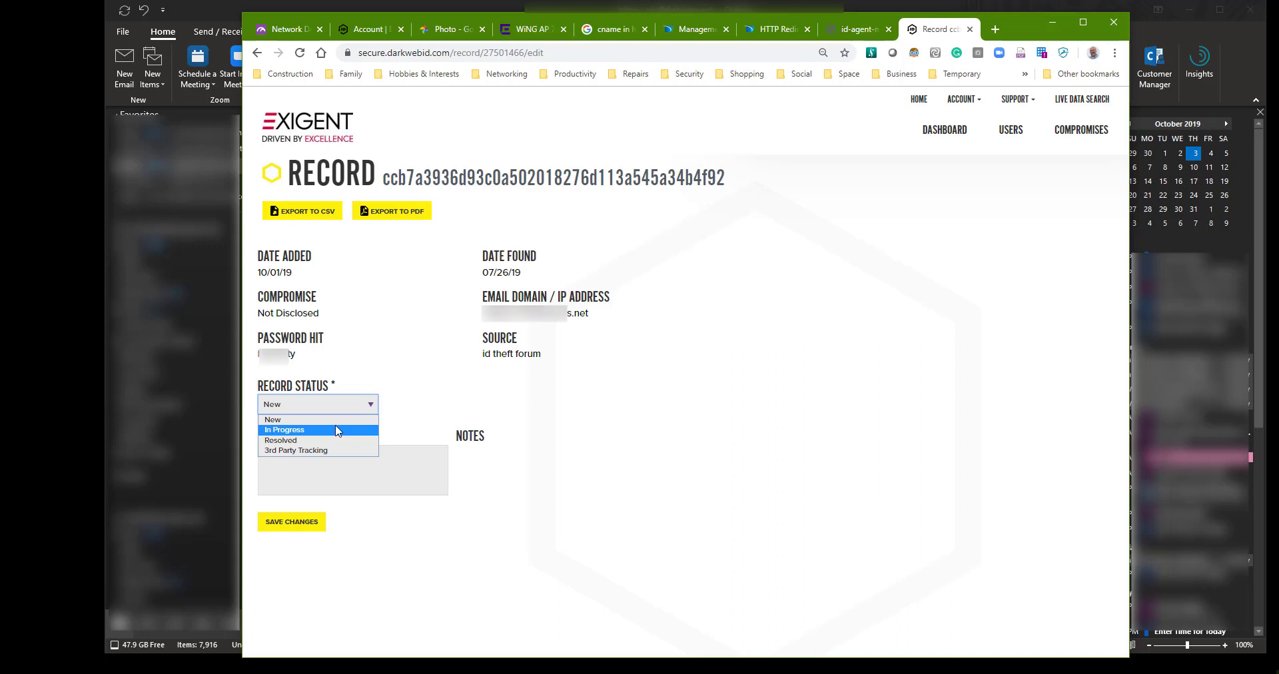
pyautogui.click(336, 429)
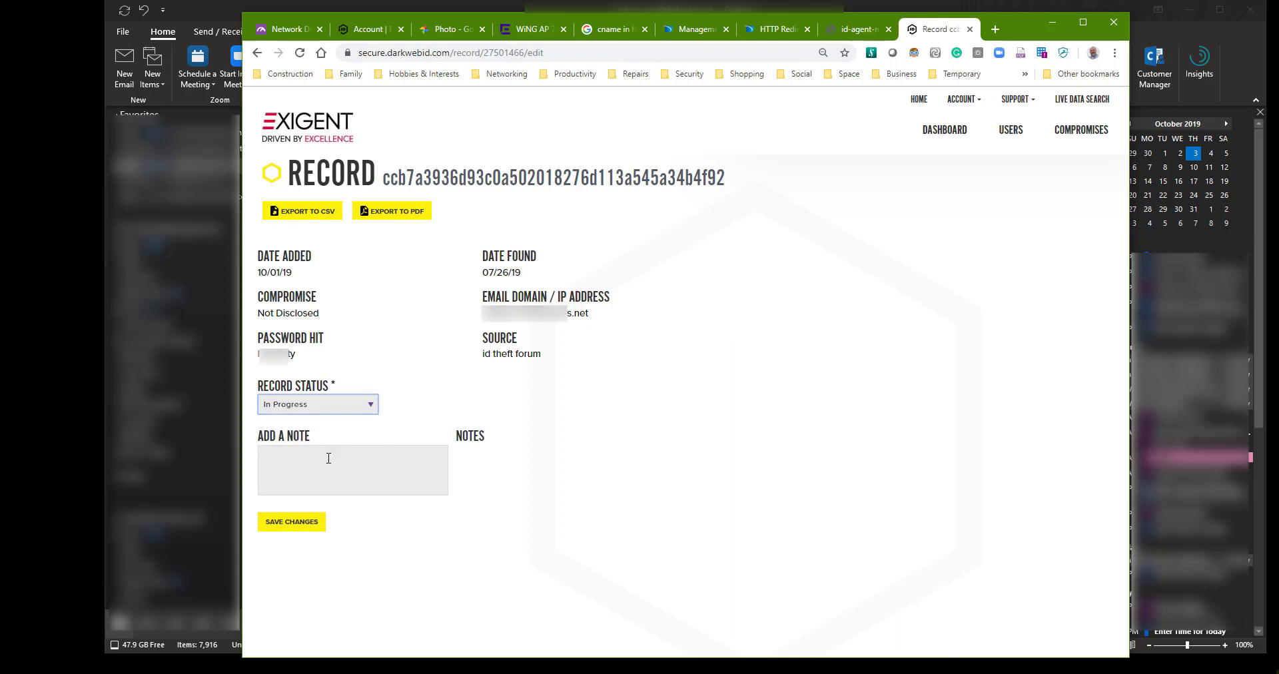
pyautogui.click(328, 459)
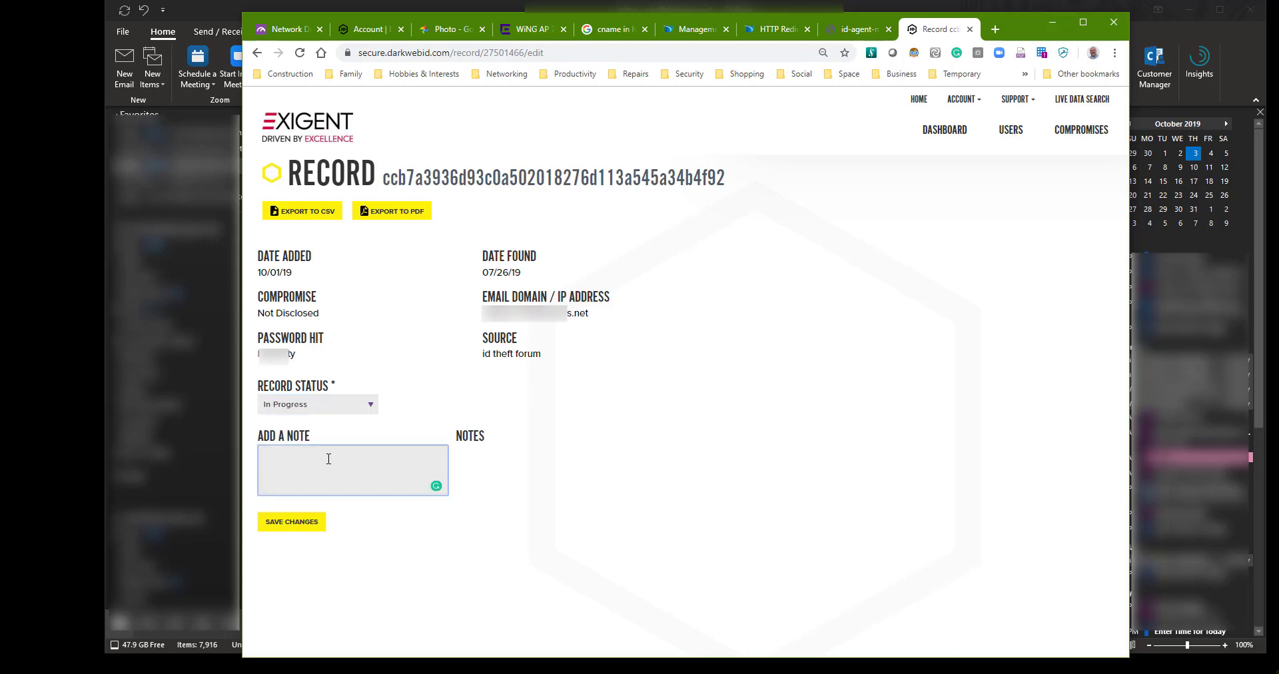
pyautogui.write('Contacted user, awaiting response .')
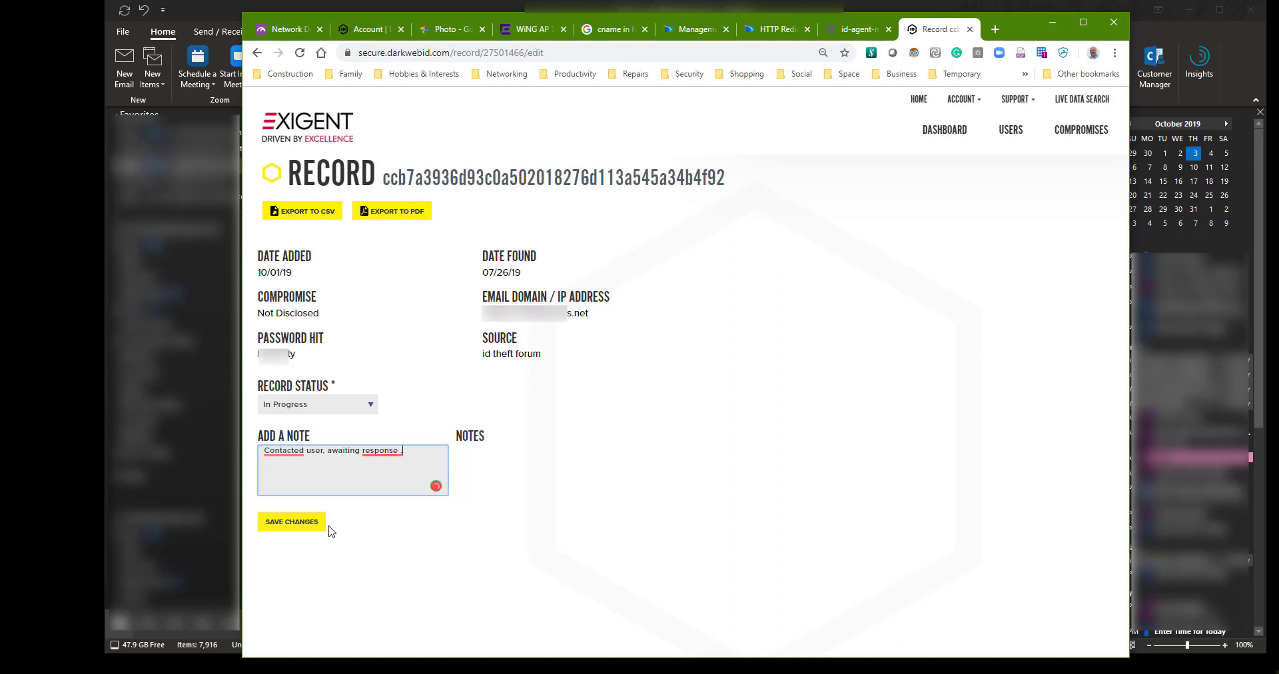
pyautogui.click(281, 526)
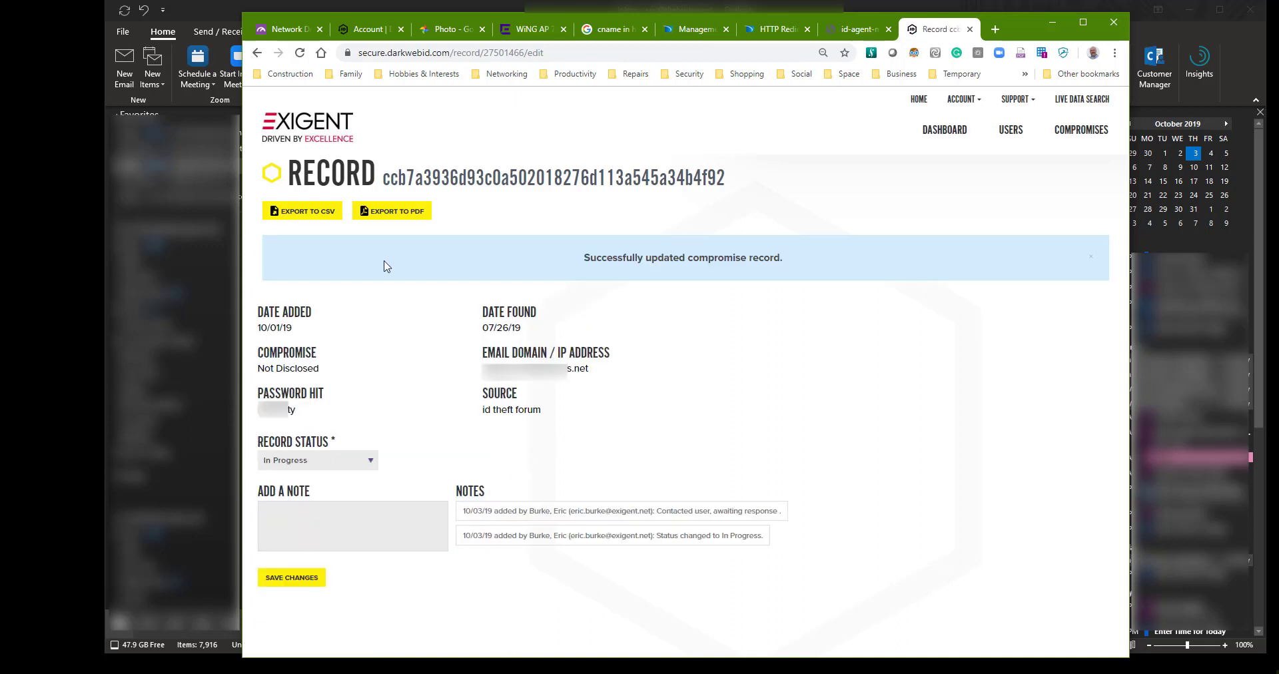
# - Return to the Organizational Compromises list to see the 07/26/19 record's new status
pyautogui.click(1064, 129)
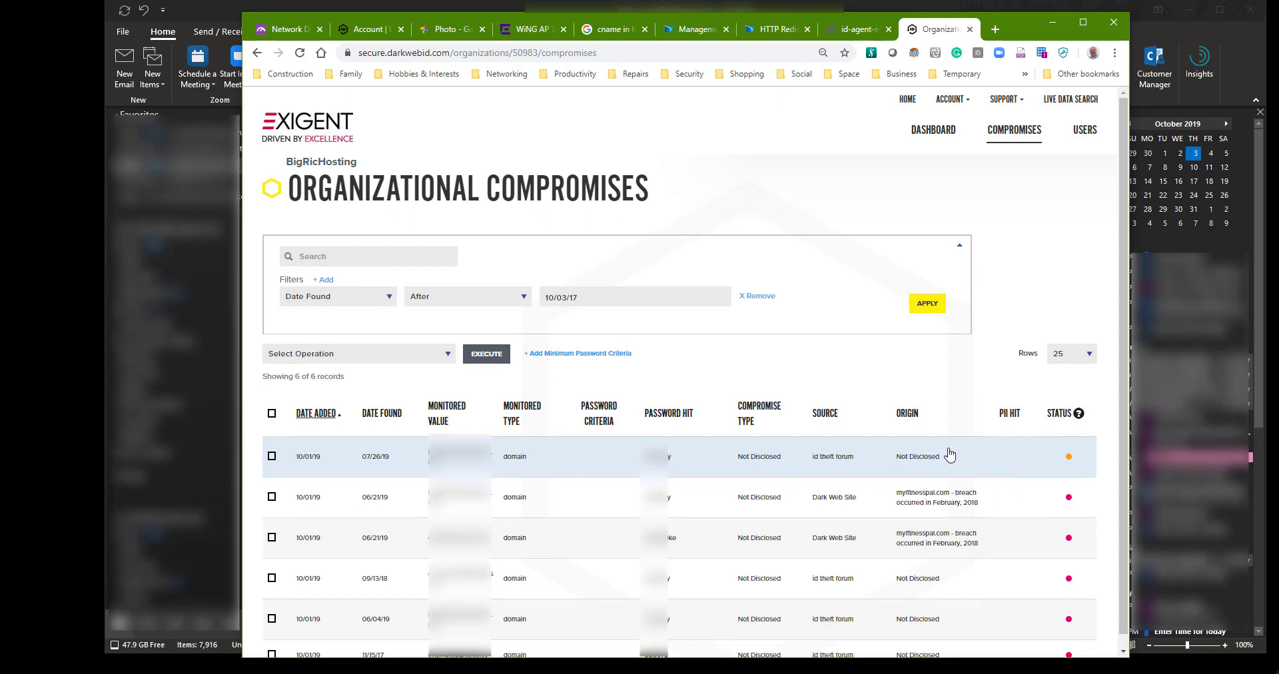
# - Mark the 07/26/19 record Resolved, noting the old account's password was changed about 3yrs ago
pyautogui.click(686, 469)
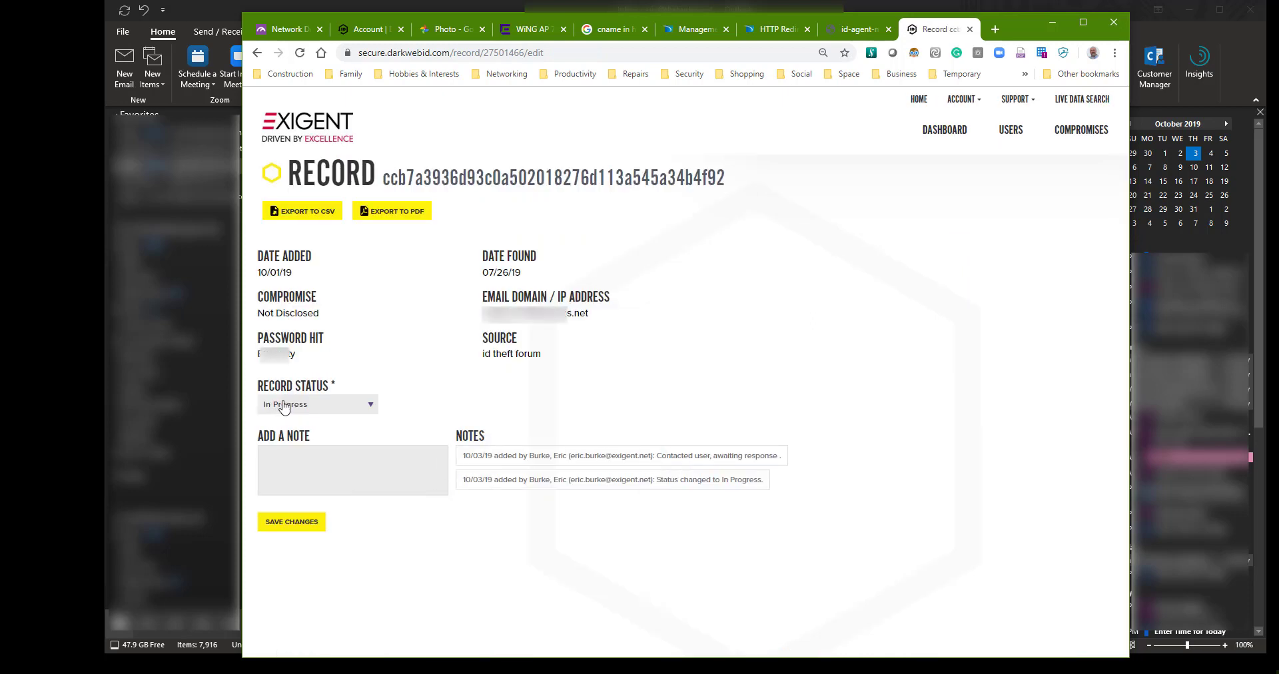
pyautogui.click(284, 407)
pyautogui.click(296, 444)
pyautogui.click(297, 455)
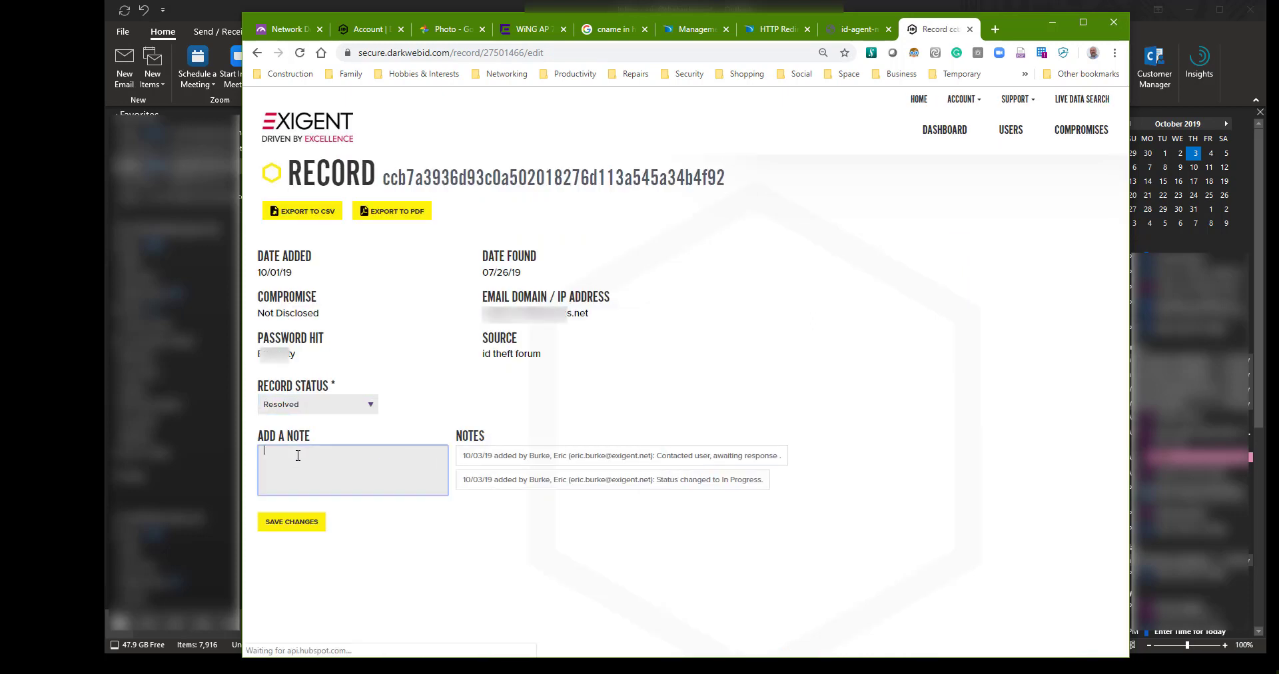
pyautogui.write('Verifie')
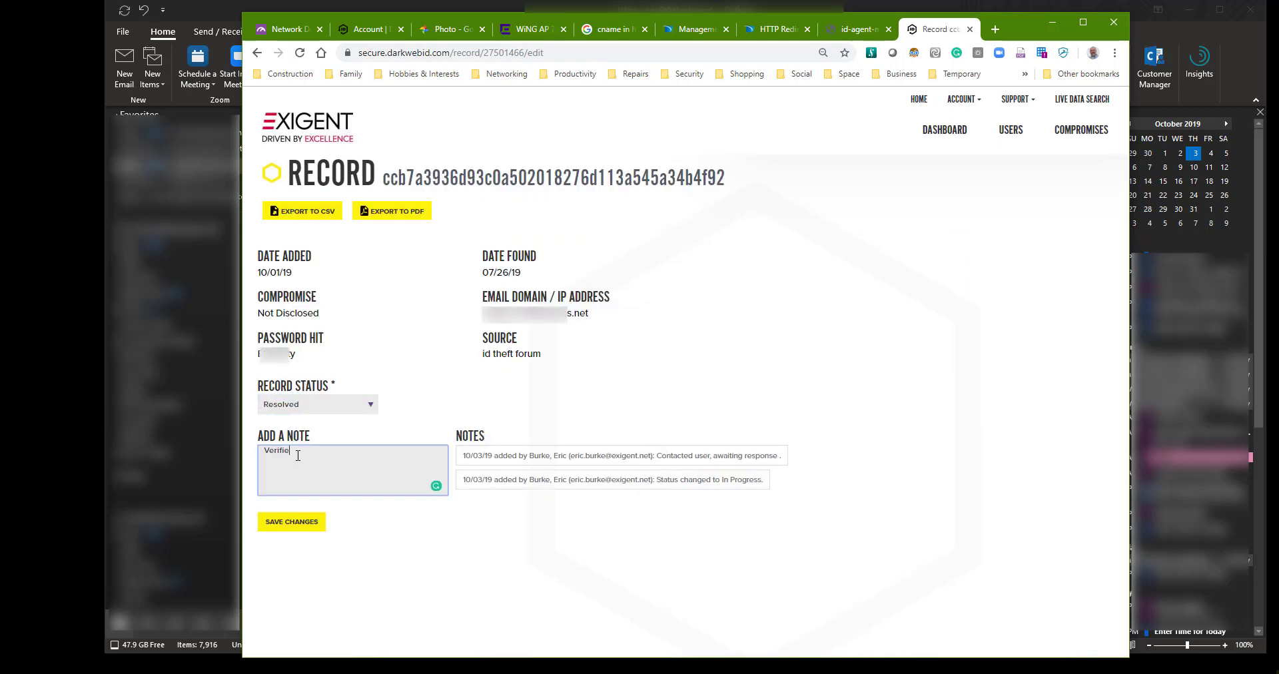
pyautogui.write('d this was an old acc')
pyautogui.write('unt and ha')
pyautogui.press('BackSpace')
pyautogui.press('BackSpace')
pyautogui.press('BackSpace')
pyautogui.press('BackSpace')
pyautogui.press('BackSpace')
pyautogui.press('BackSpace')
pyautogui.press('BackSpace')
pyautogui.press('BackSpace')
pyautogui.press('BackSpace')
pyautogui.press('BackSpace')
pyautogui.write('count and has long been ren')
pyautogui.write('oved. The original passwo')
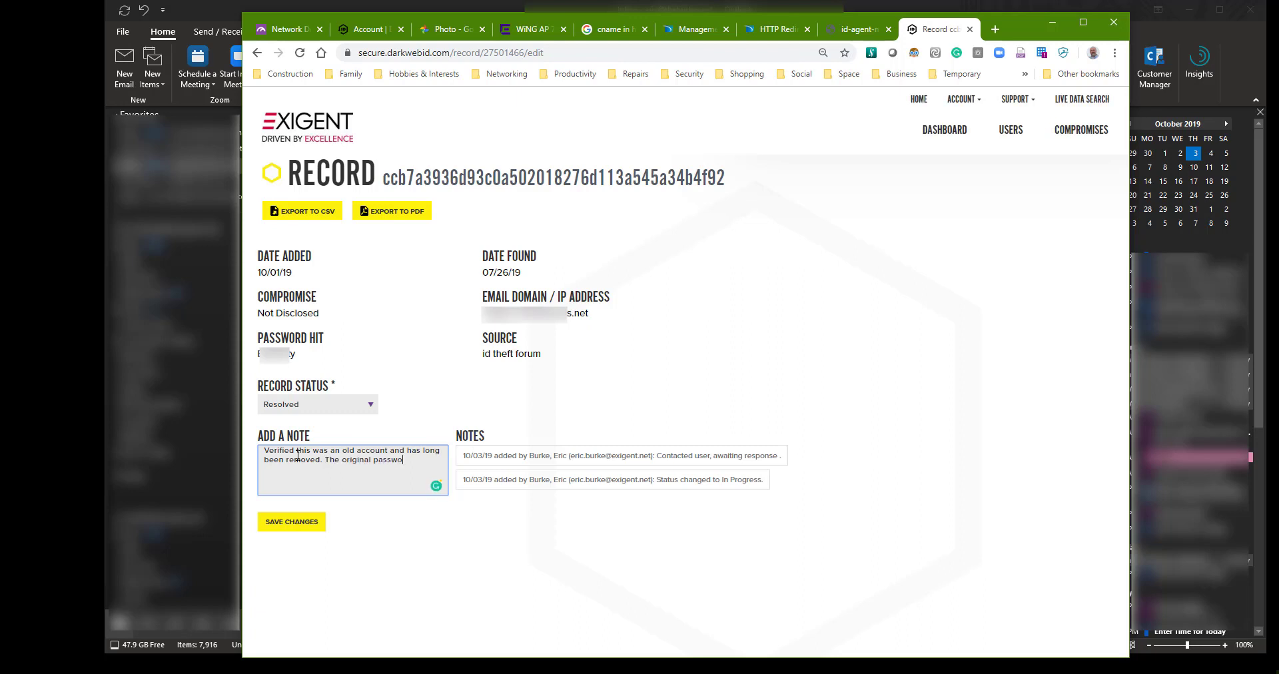
pyautogui.write('rd was changed about 3yrs ago.')
pyautogui.click(308, 530)
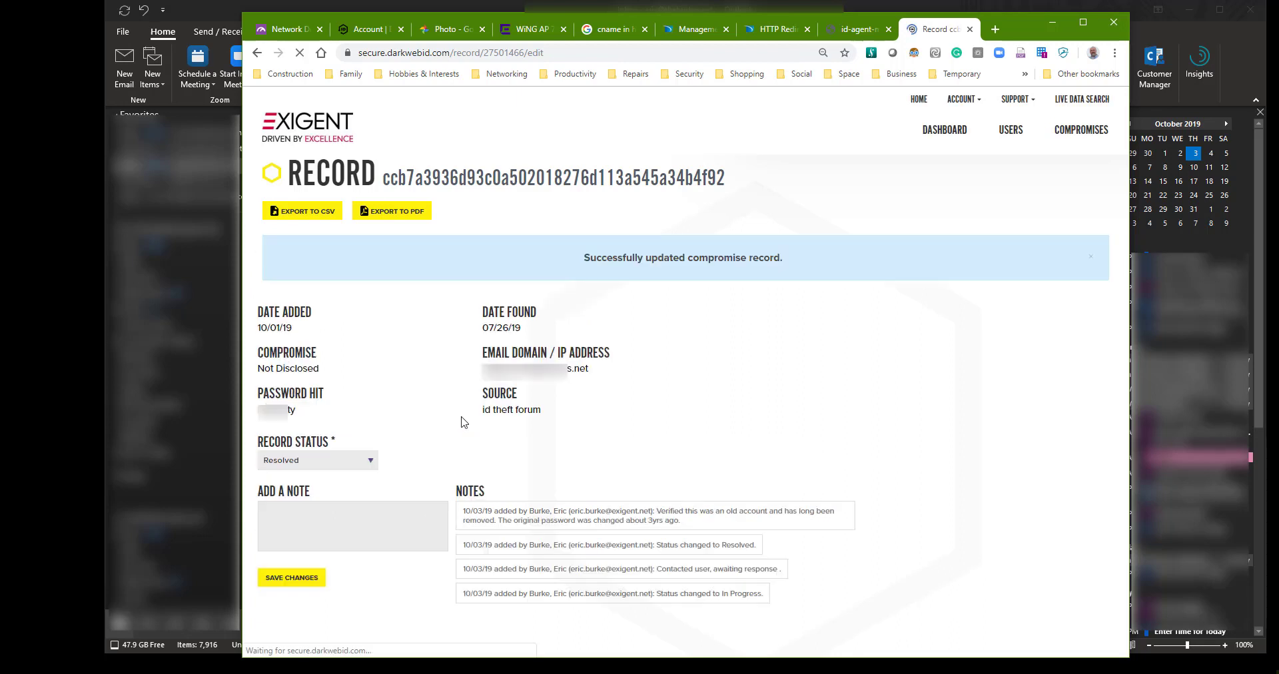
# - Open the Set Password Criteria dialog from the Organizational Compromises list
pyautogui.click(1079, 131)
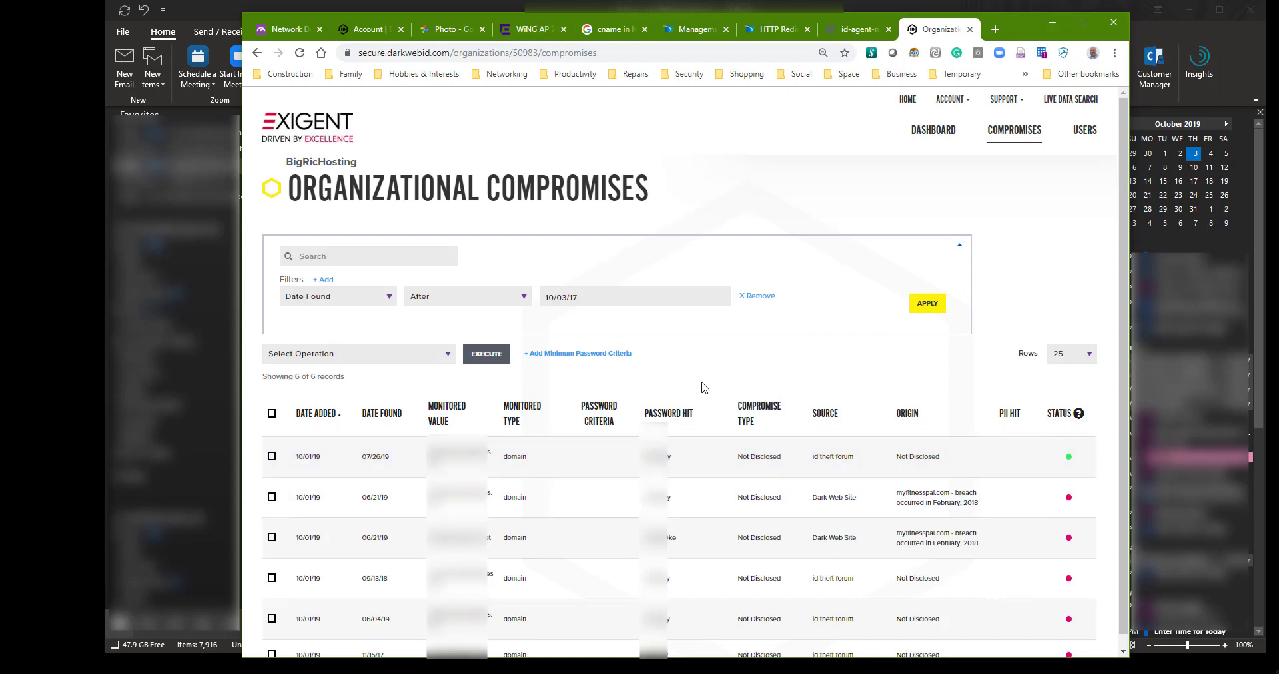
pyautogui.click(580, 354)
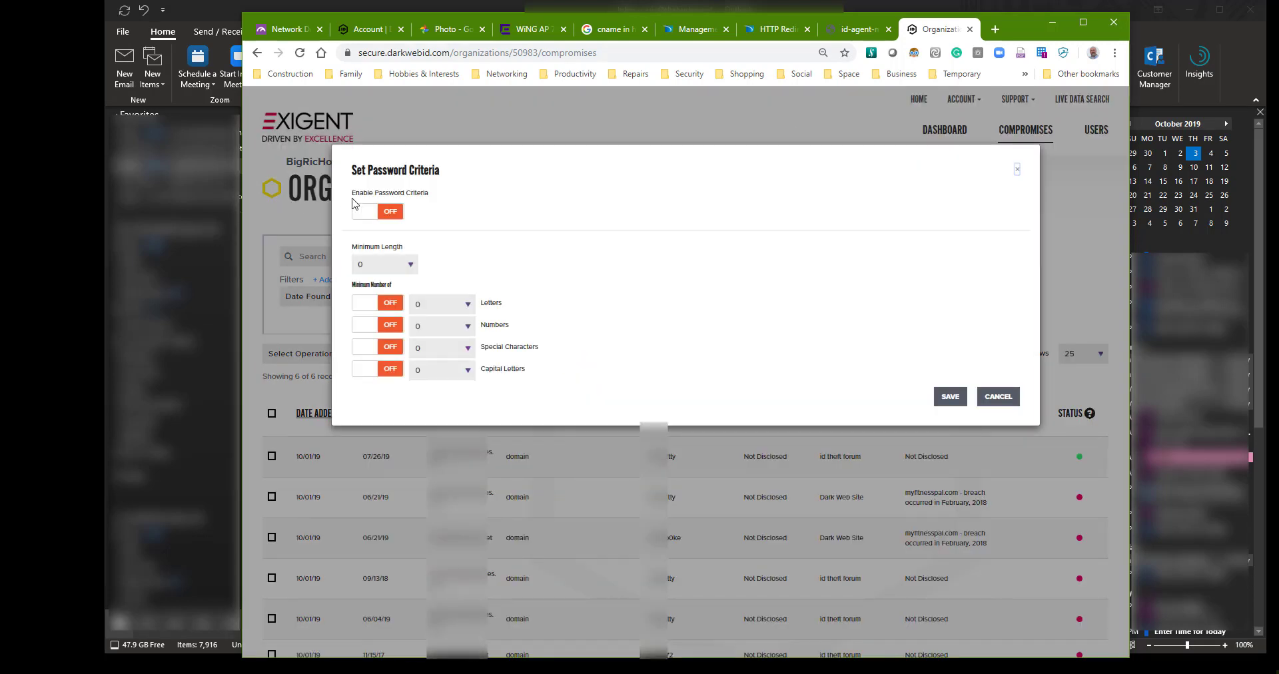
# - Enable password criteria and require a minimum of 10 letters
pyautogui.click(371, 212)
pyautogui.click(390, 307)
pyautogui.click(464, 308)
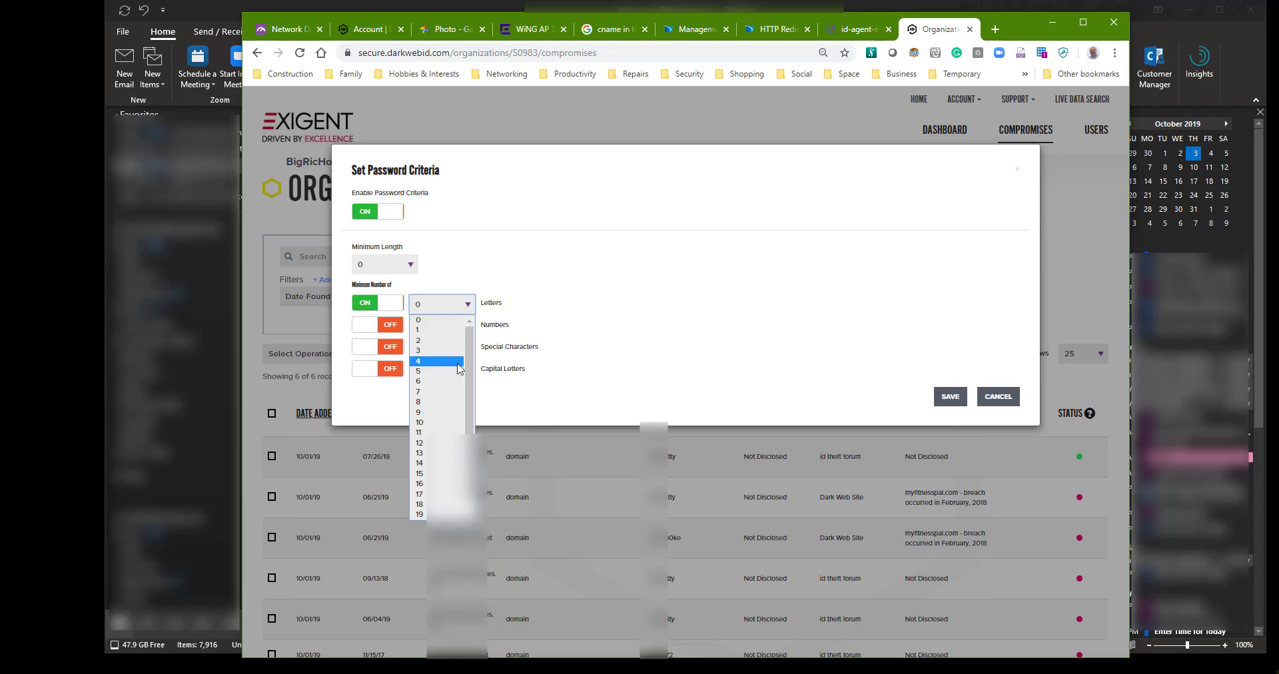
pyautogui.click(446, 422)
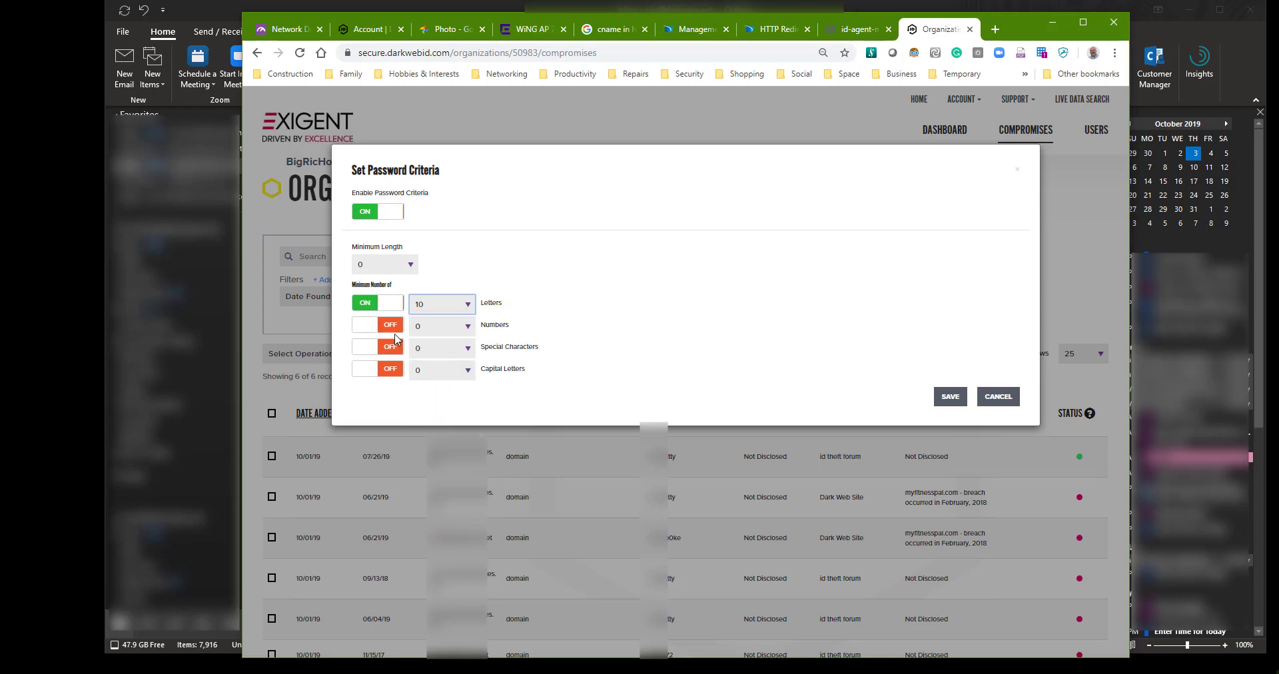
# - Require at least 2 numbers, 1 special character and 1 capital letter
pyautogui.click(393, 326)
pyautogui.click(457, 328)
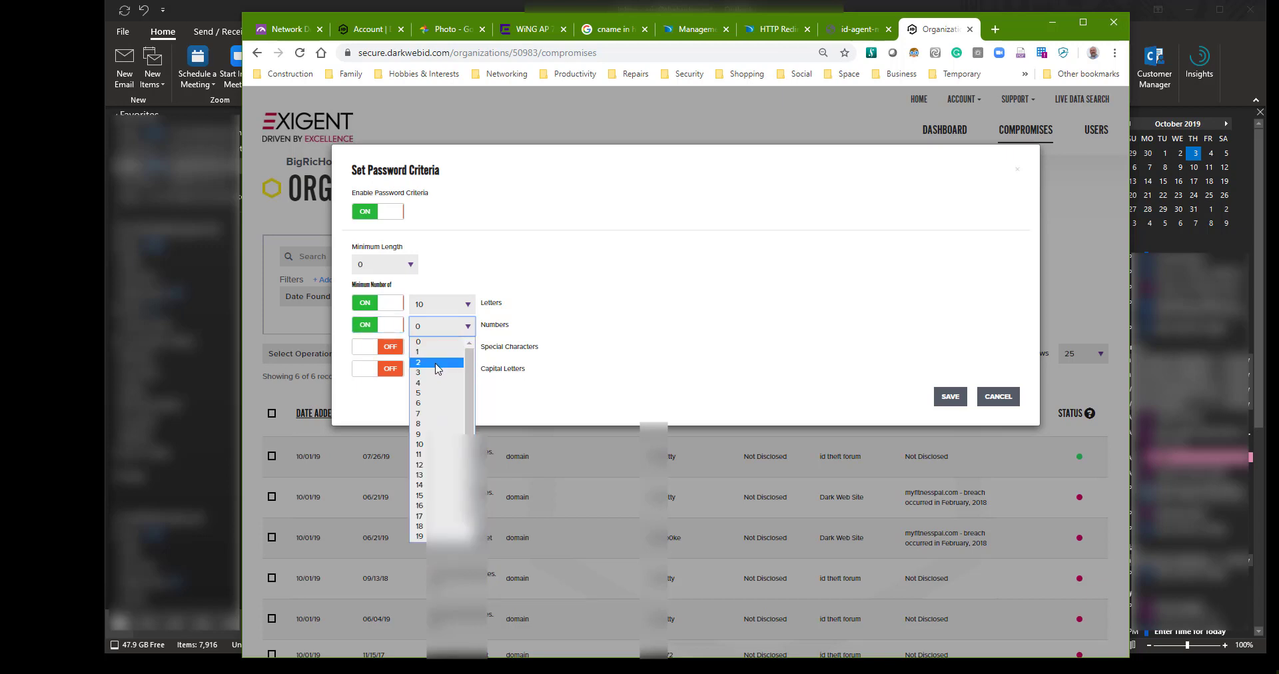
pyautogui.click(434, 366)
pyautogui.click(397, 353)
pyautogui.click(436, 349)
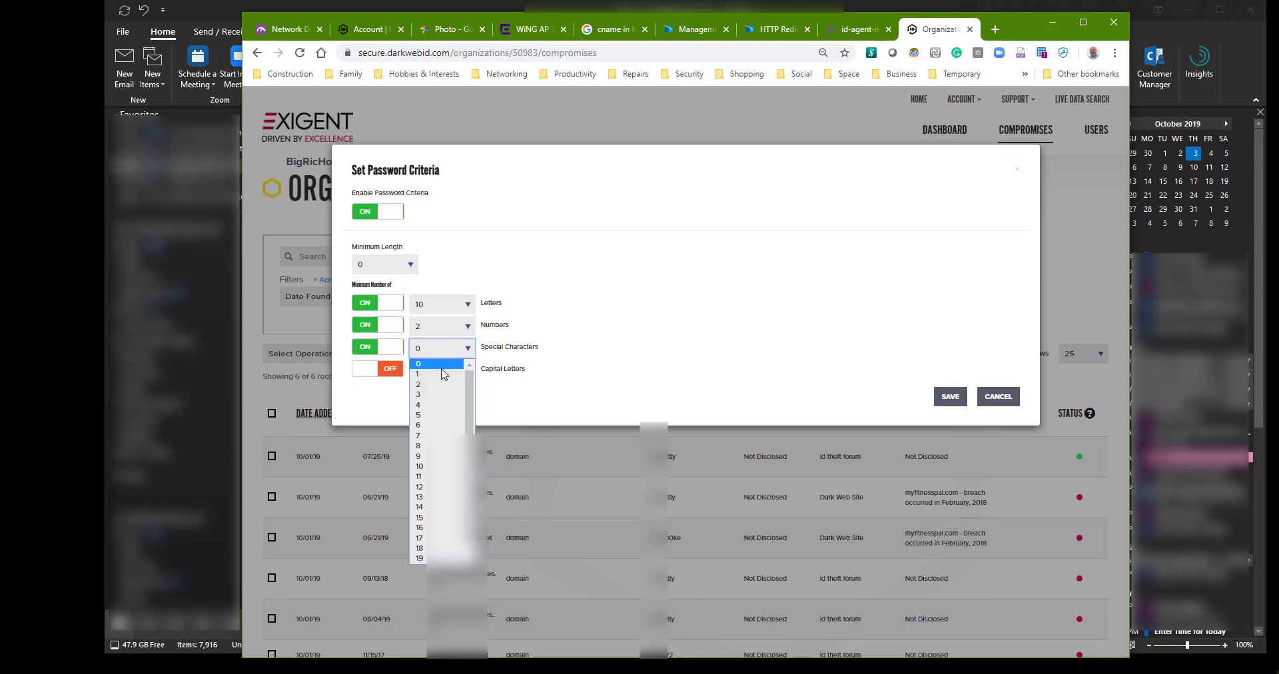
pyautogui.click(437, 374)
pyautogui.click(387, 368)
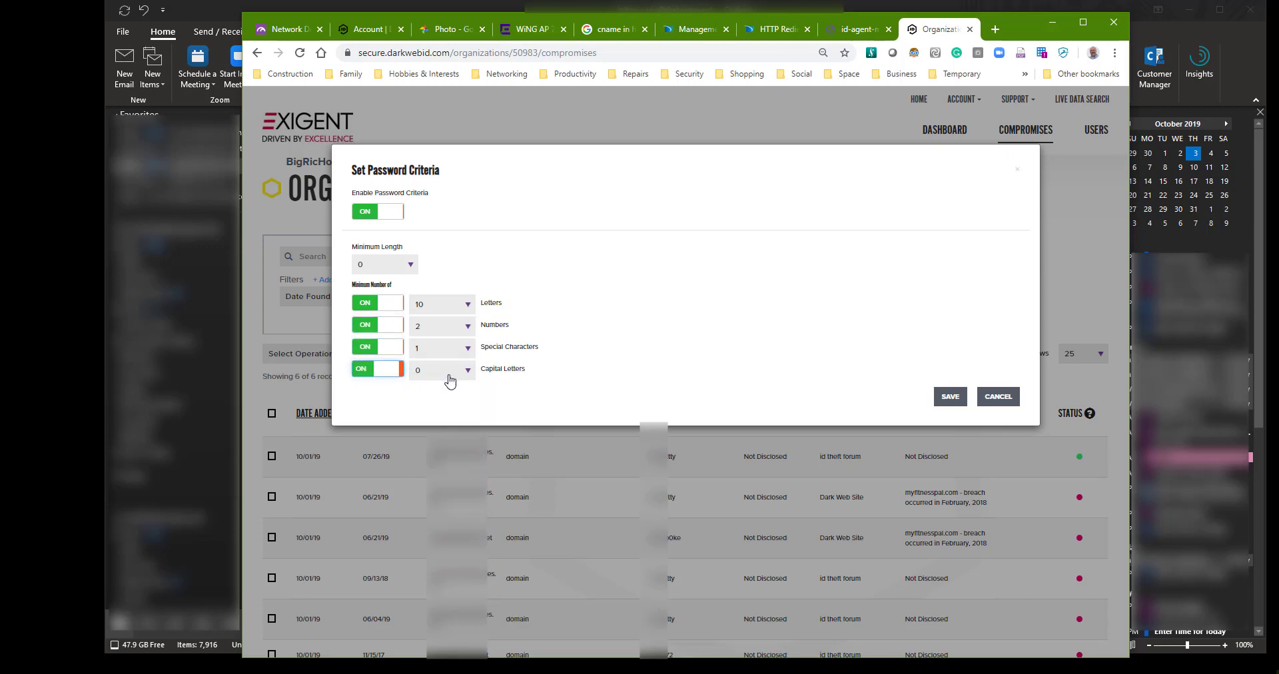
pyautogui.click(448, 374)
pyautogui.click(435, 396)
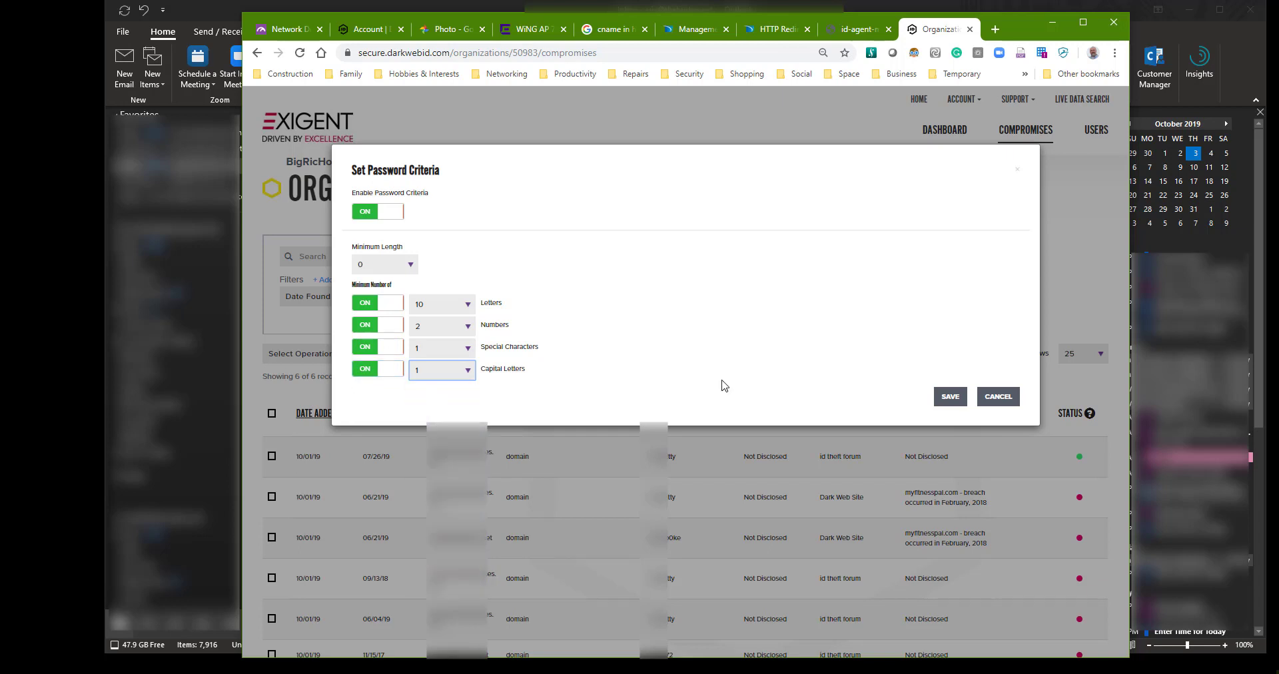
# - Save the password criteria and scroll the compromises list to review them
pyautogui.click(952, 400)
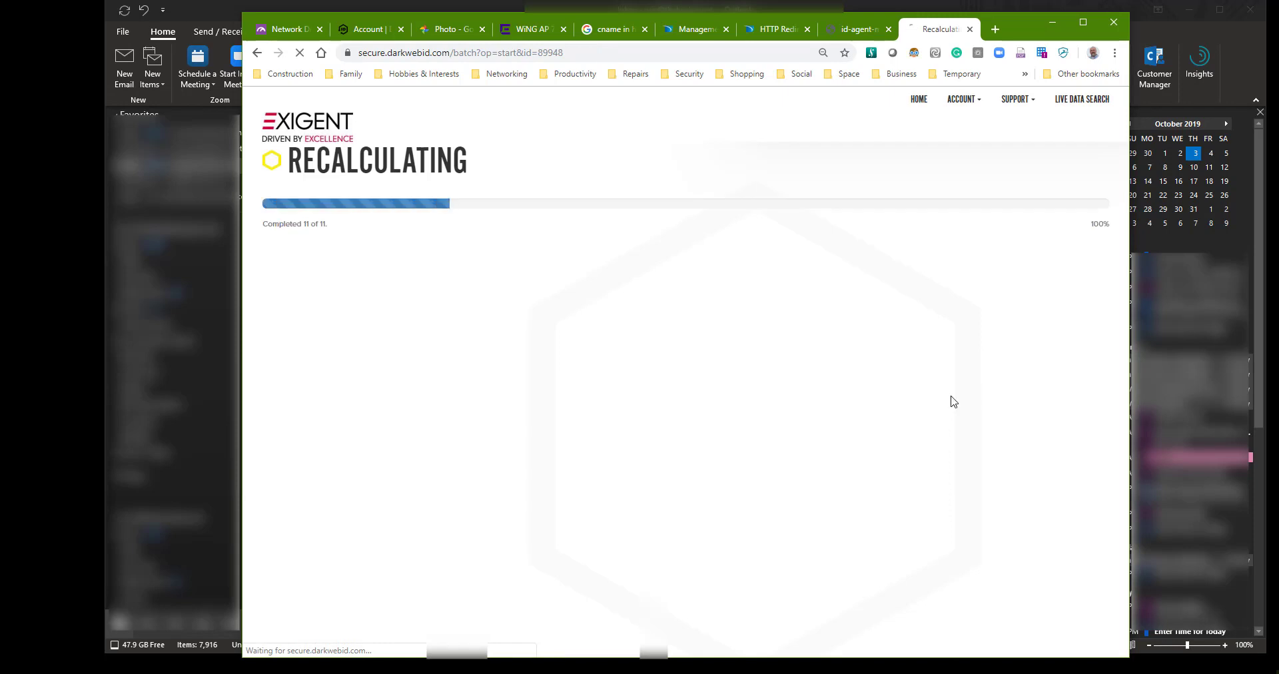
pyautogui.scroll(-2, 669, 485)
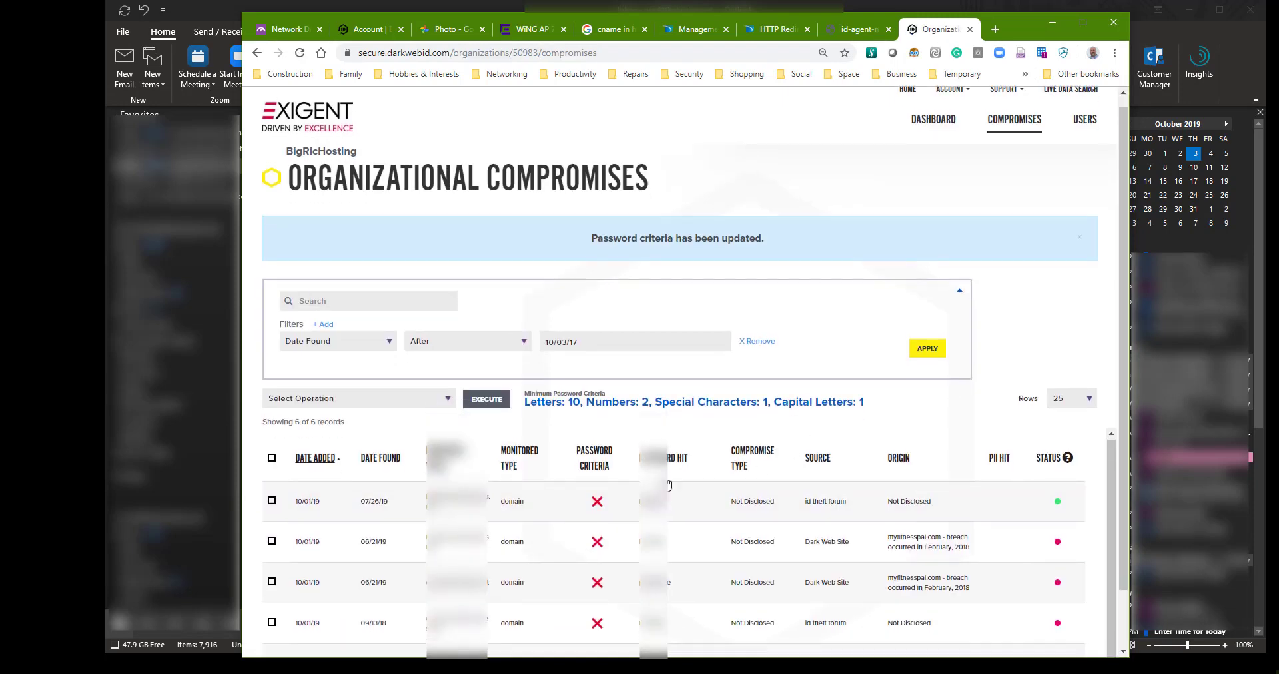